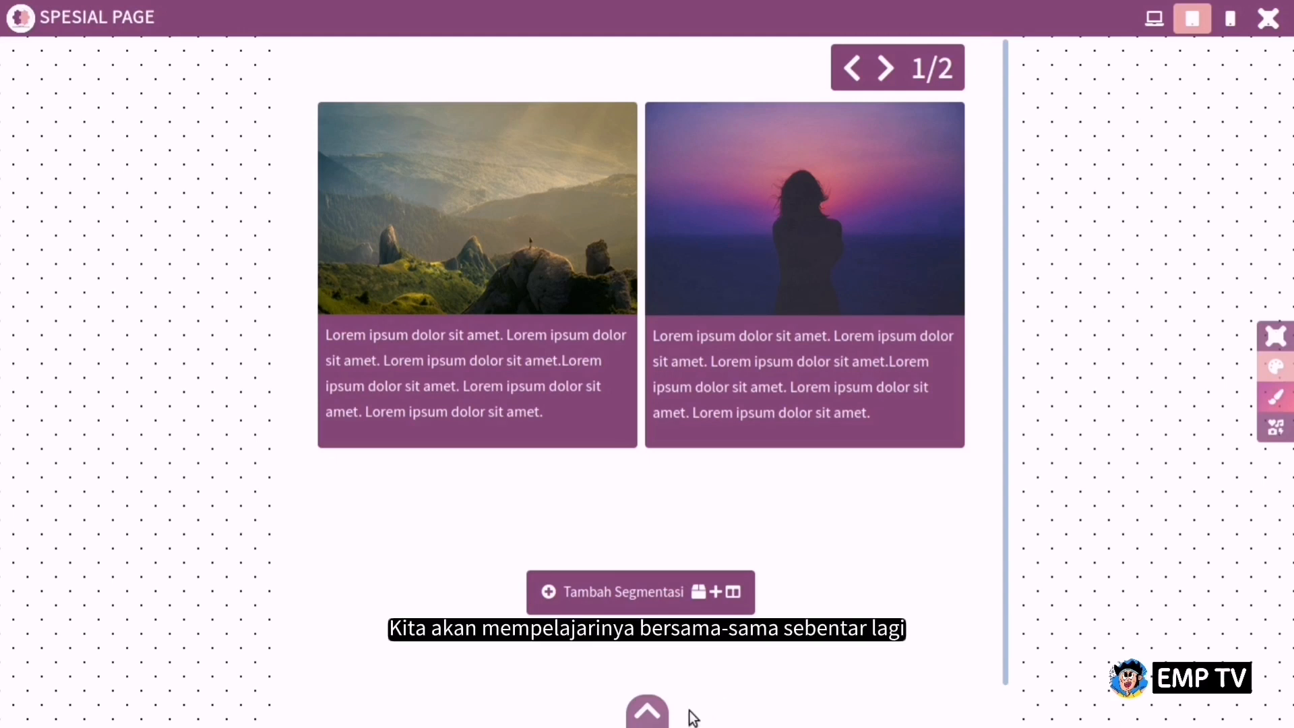
Erase all of the example content from the page editor and confirm the removal
click(647, 711)
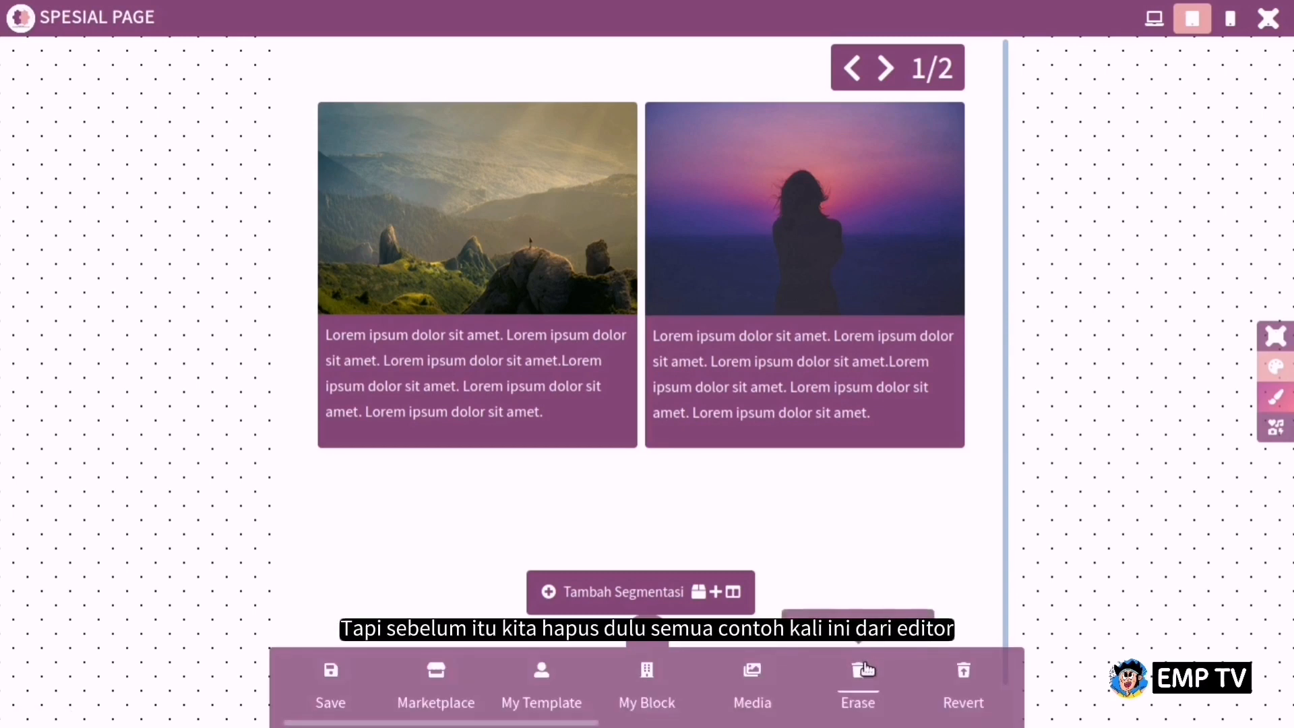
click(859, 671)
click(821, 486)
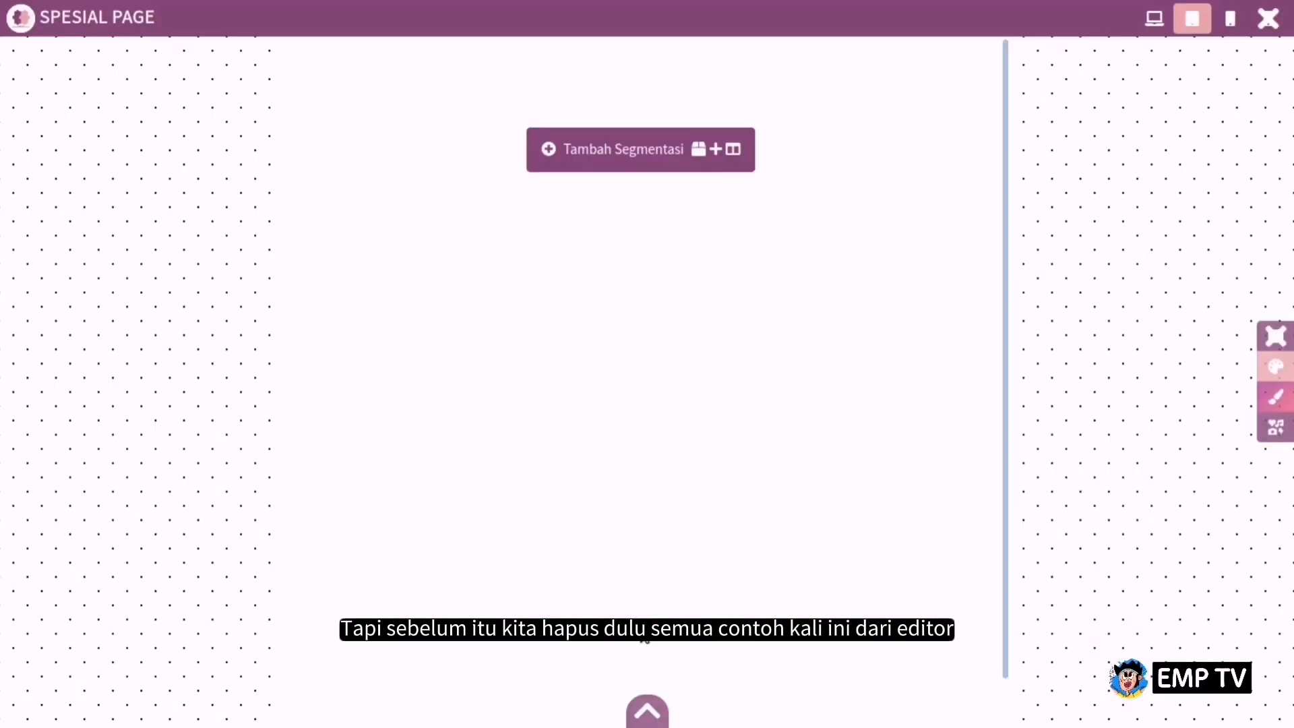
Add a new segment and insert the Slide Gambar & Video Youtube block into its column
click(636, 149)
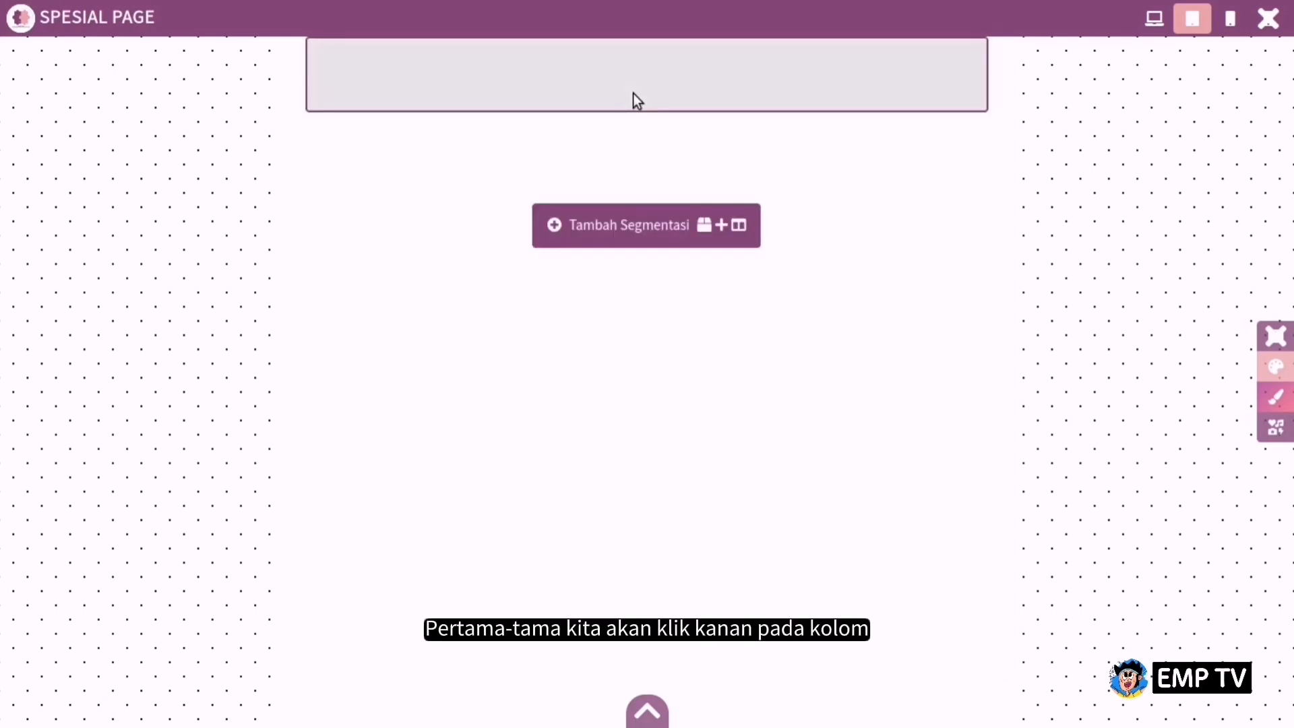
right_click(631, 69)
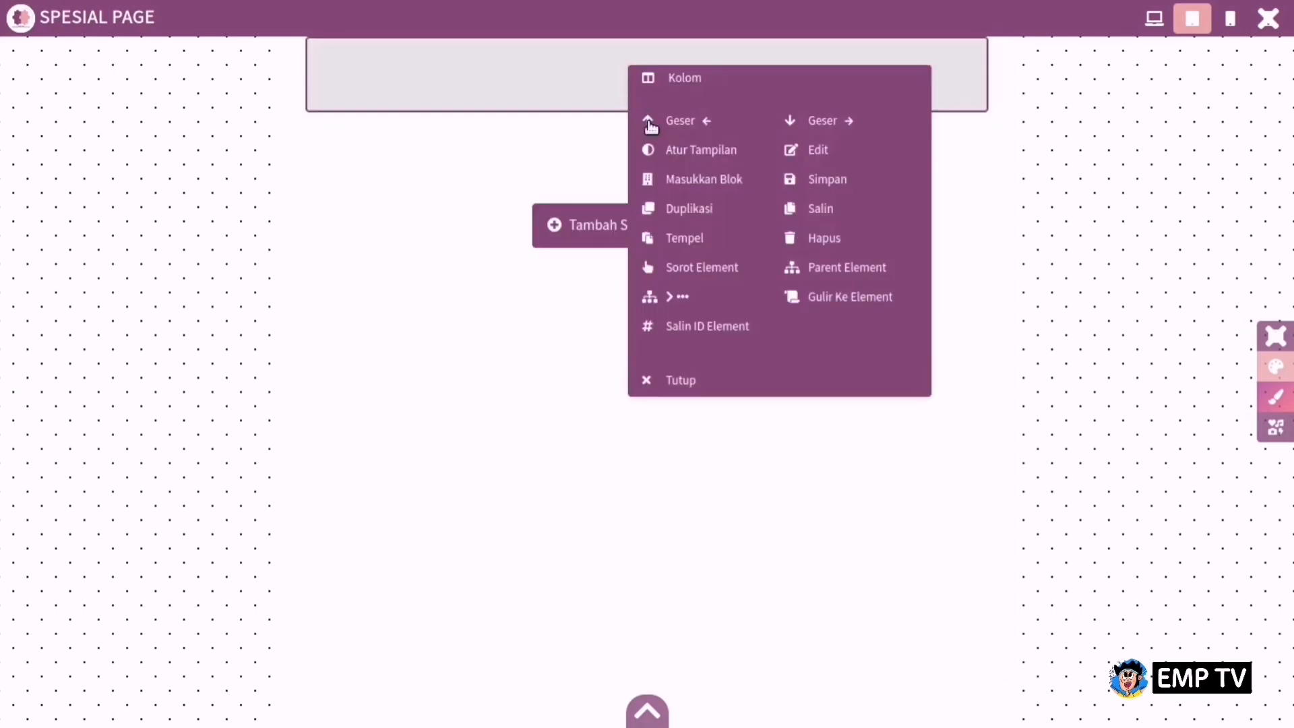
click(674, 179)
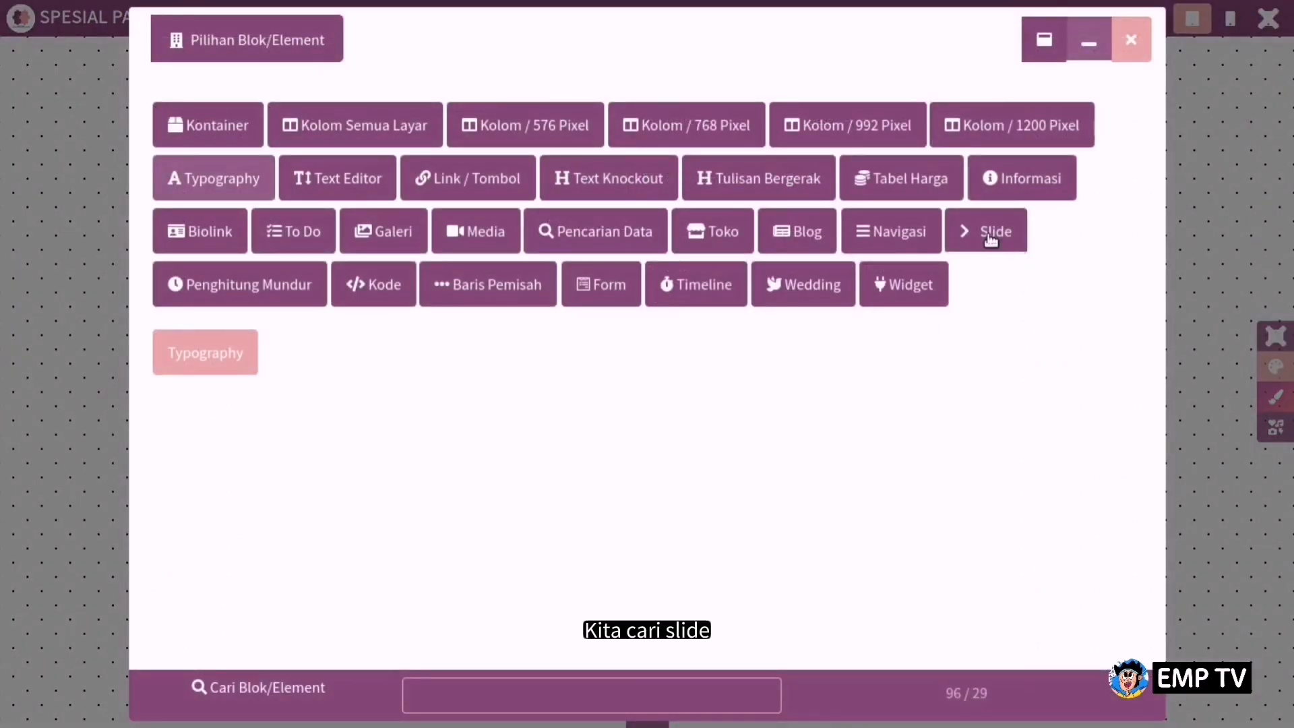
click(986, 231)
click(305, 352)
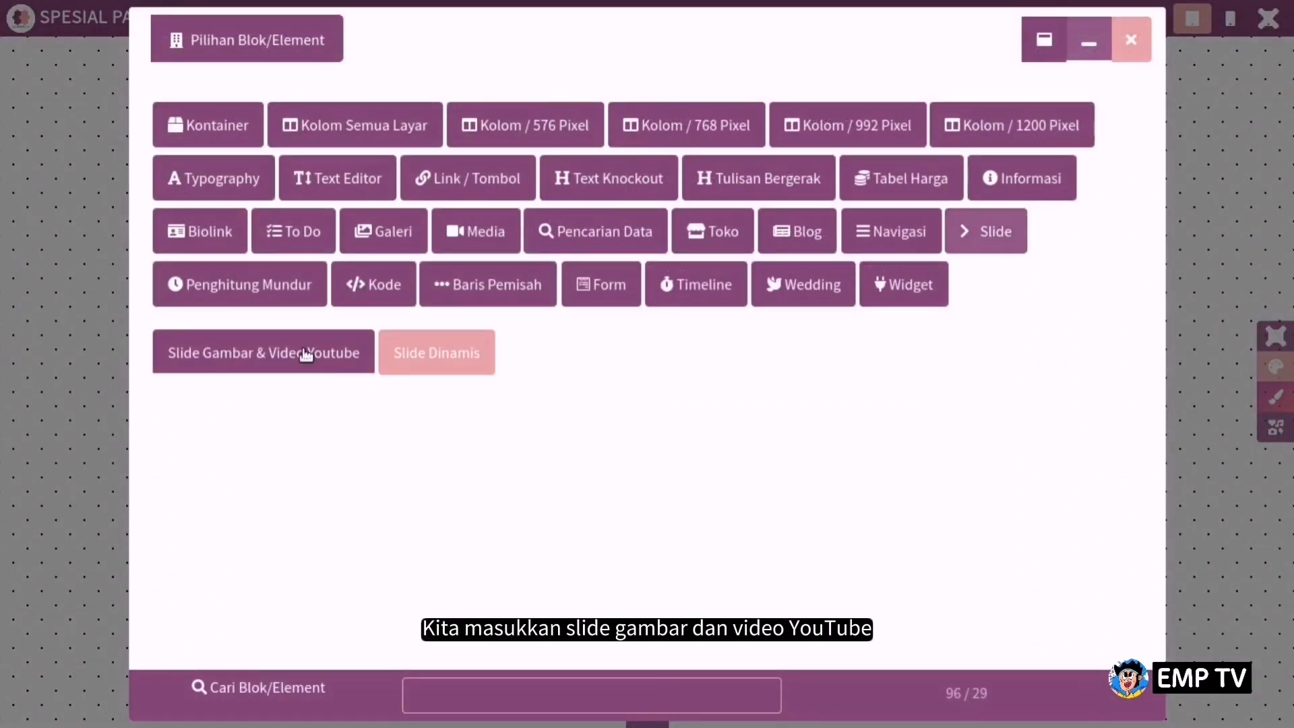
text(slide)
key(Return)
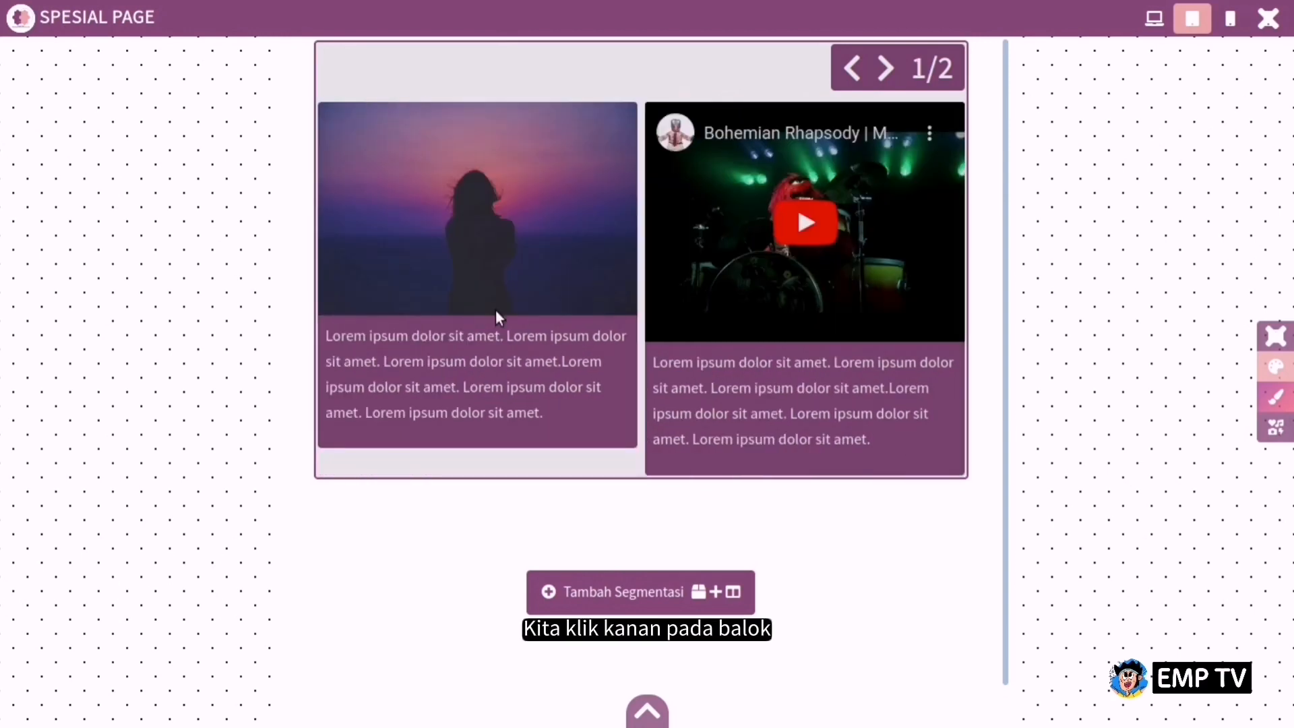
Open the new slide block for editing and expand its Slide settings
right_click(560, 139)
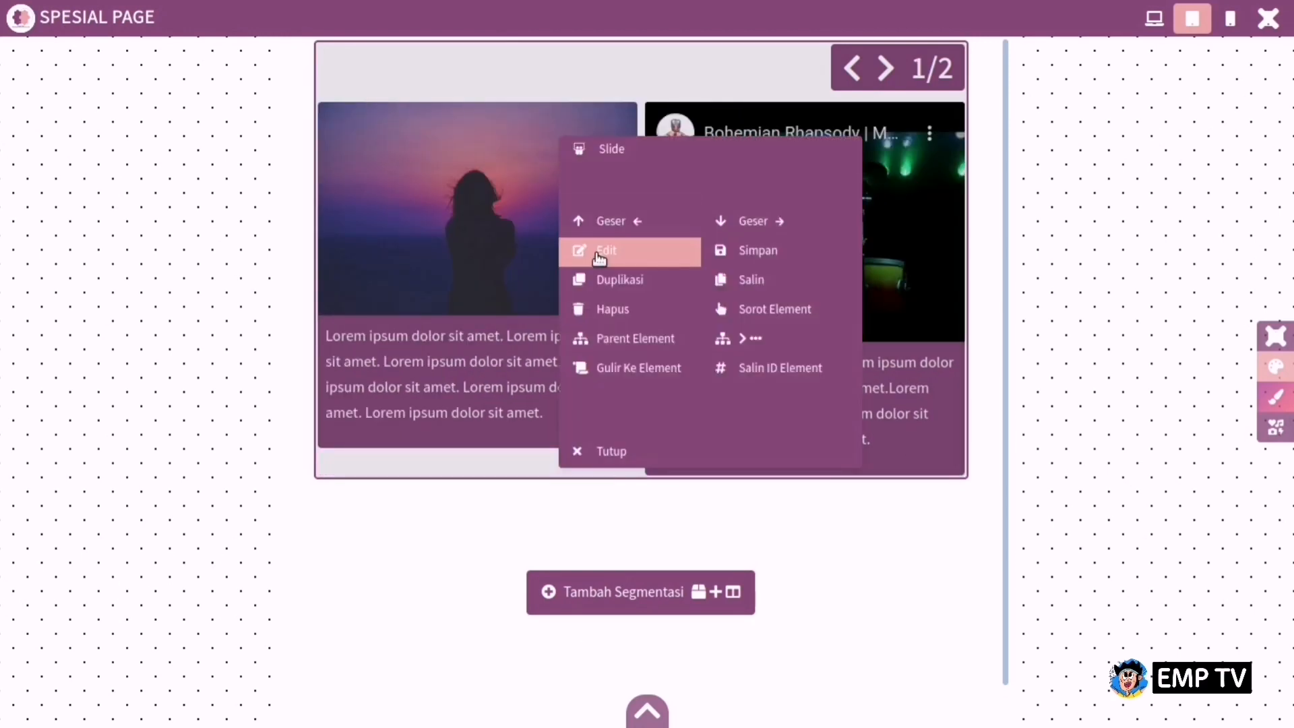
click(596, 252)
click(244, 116)
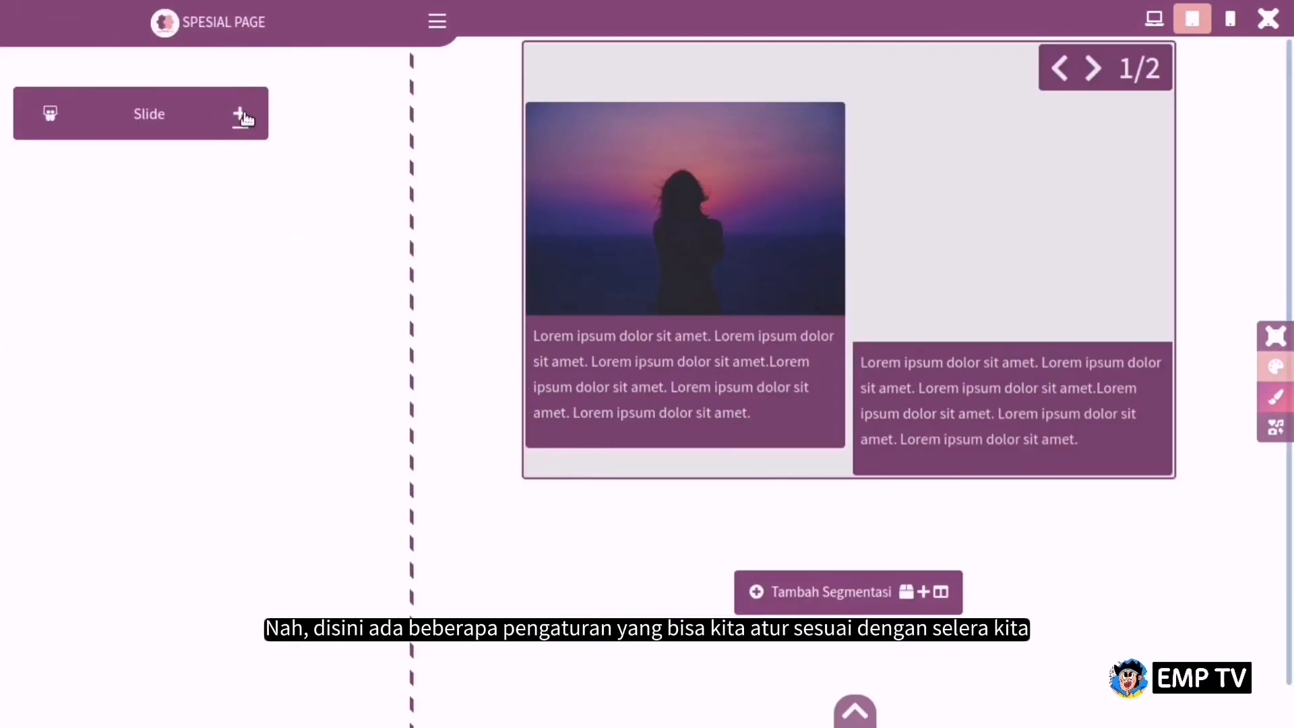
click(244, 116)
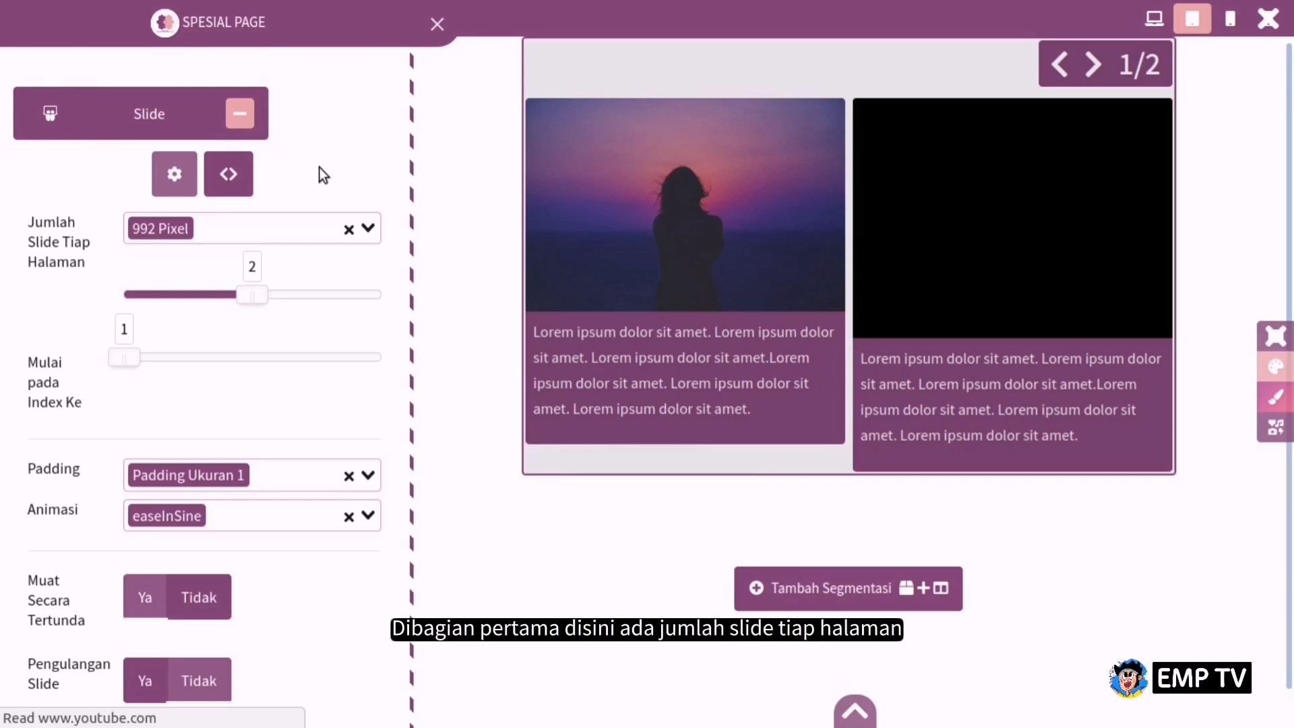
Examine the slide block's settings, including the slides-per-page breakpoints, the Animasi choices and the navigation options
click(282, 228)
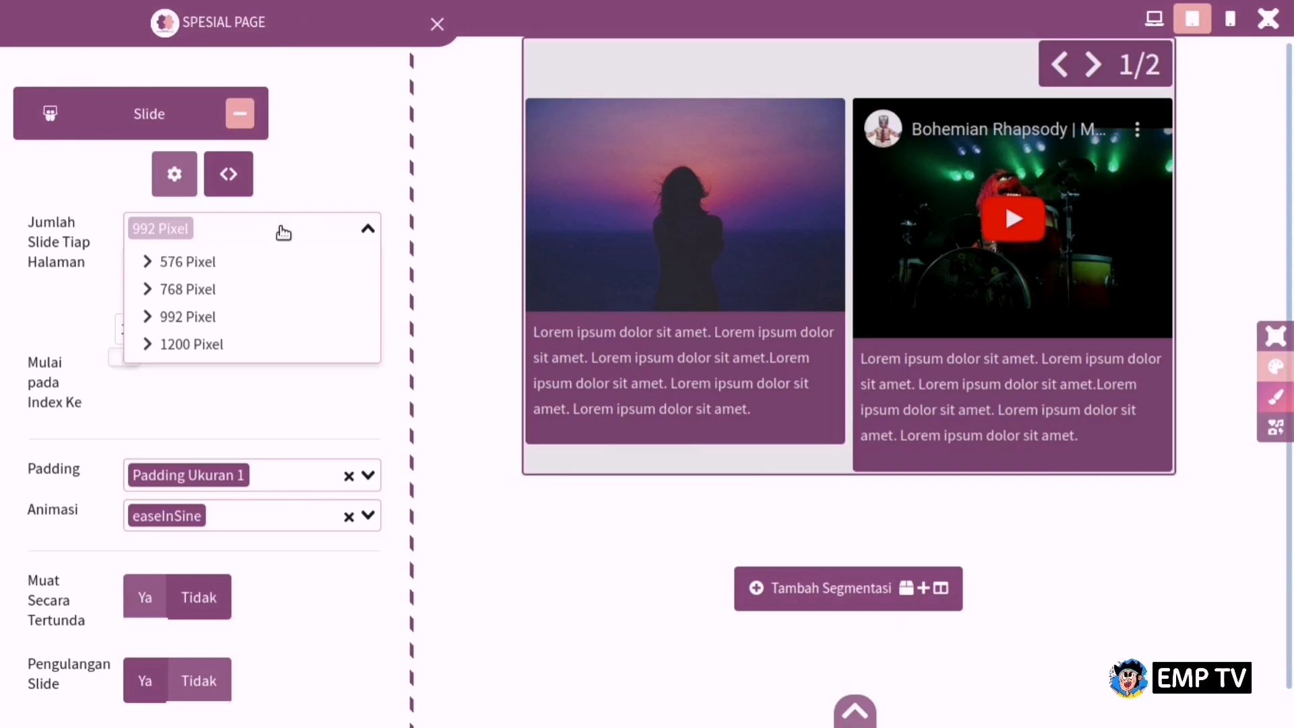
click(311, 199)
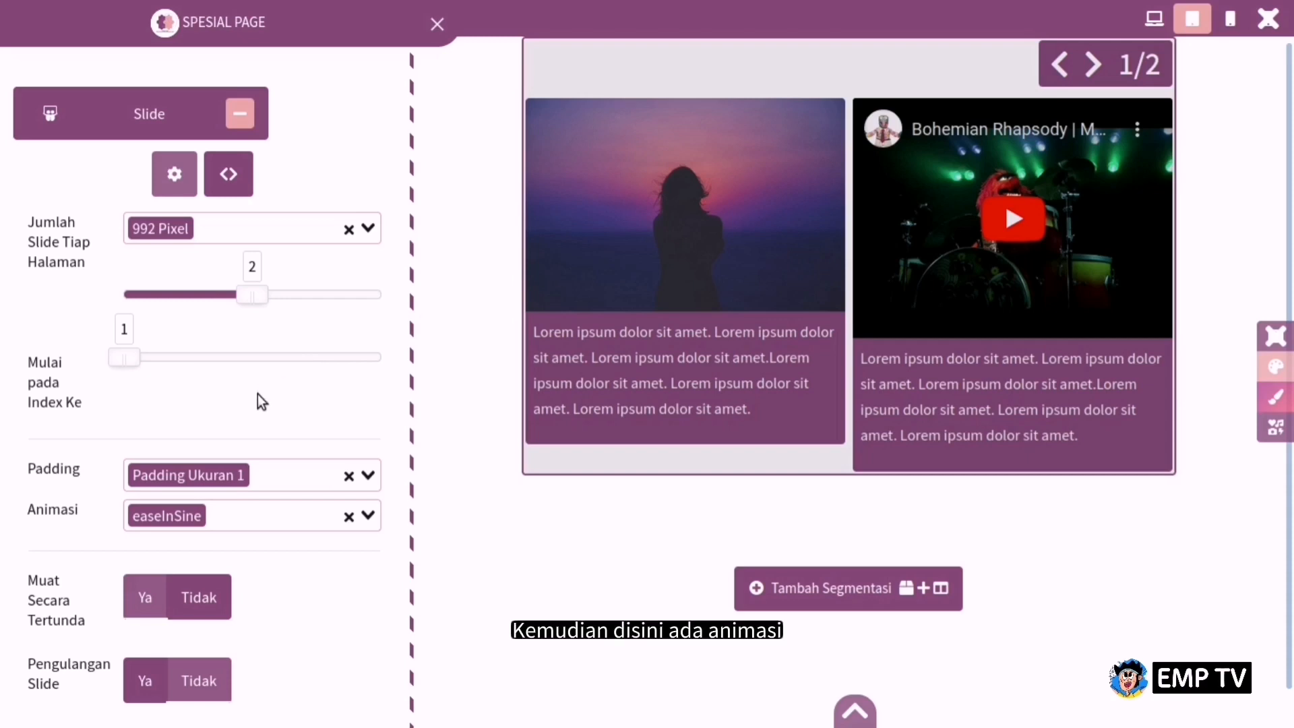
scroll(257, 394, down, 4)
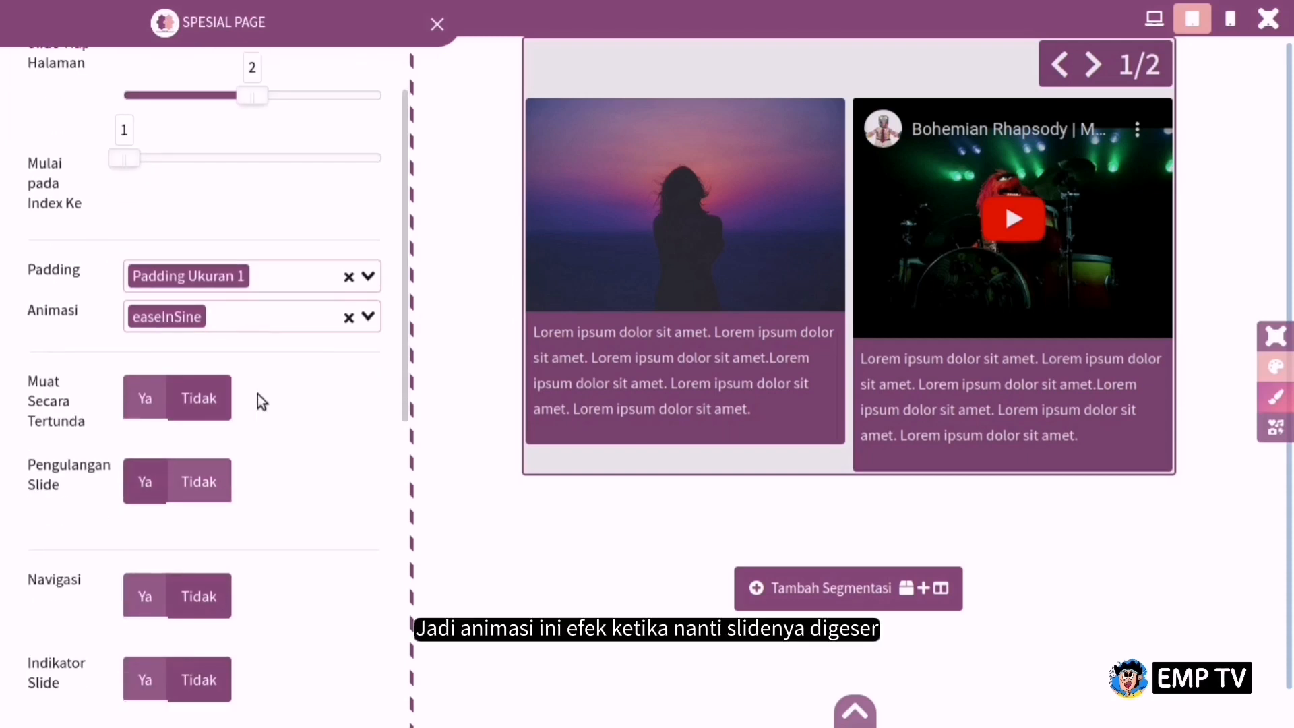
scroll(257, 394, down, 1)
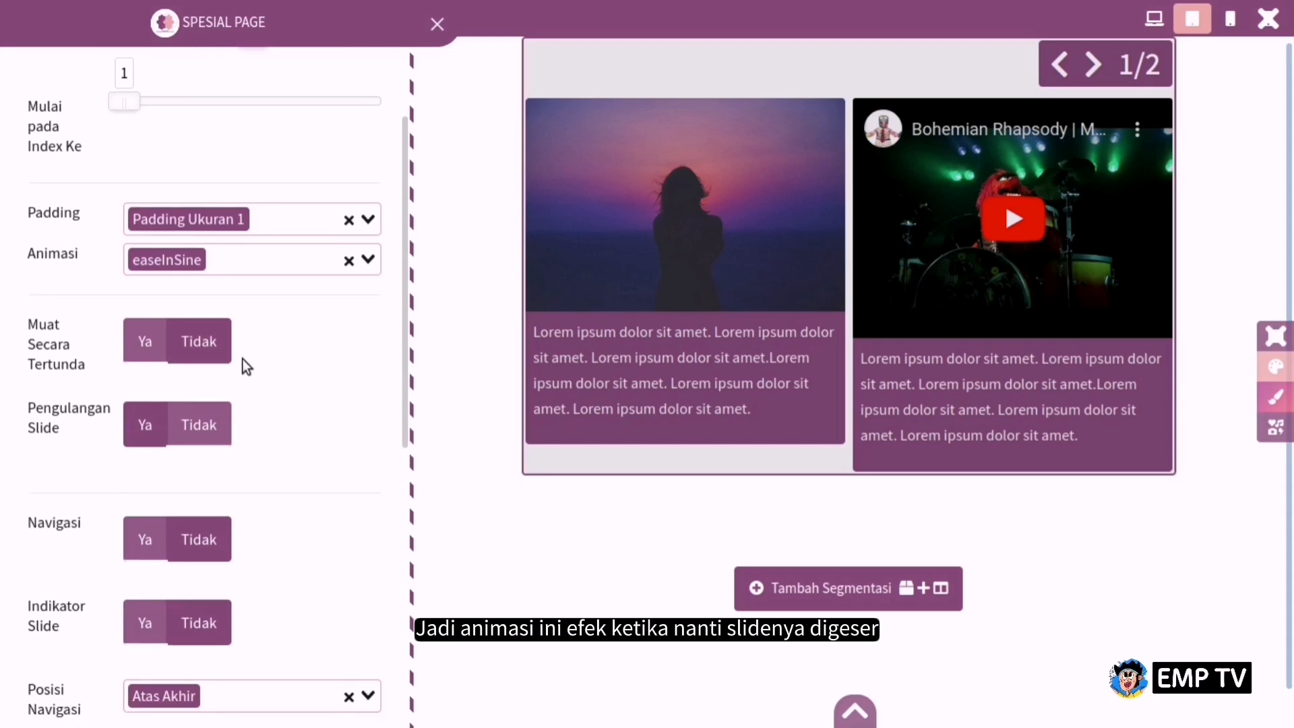
click(247, 263)
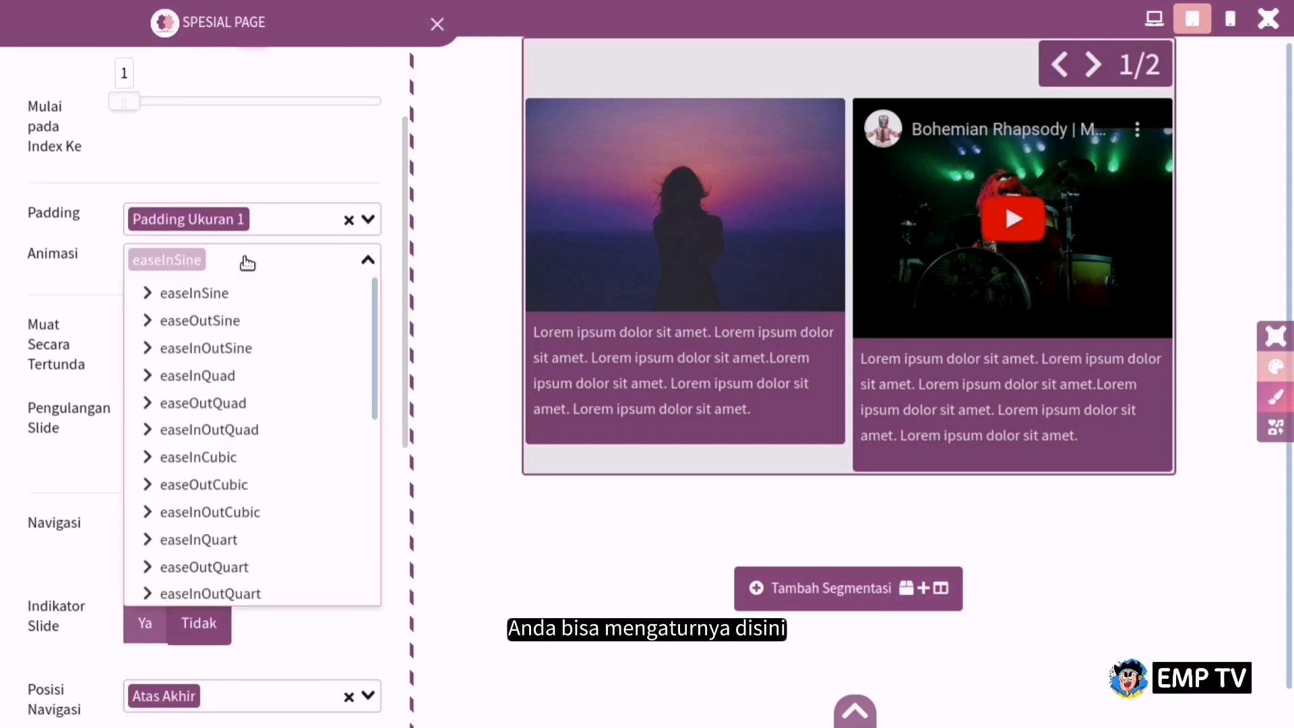
click(246, 259)
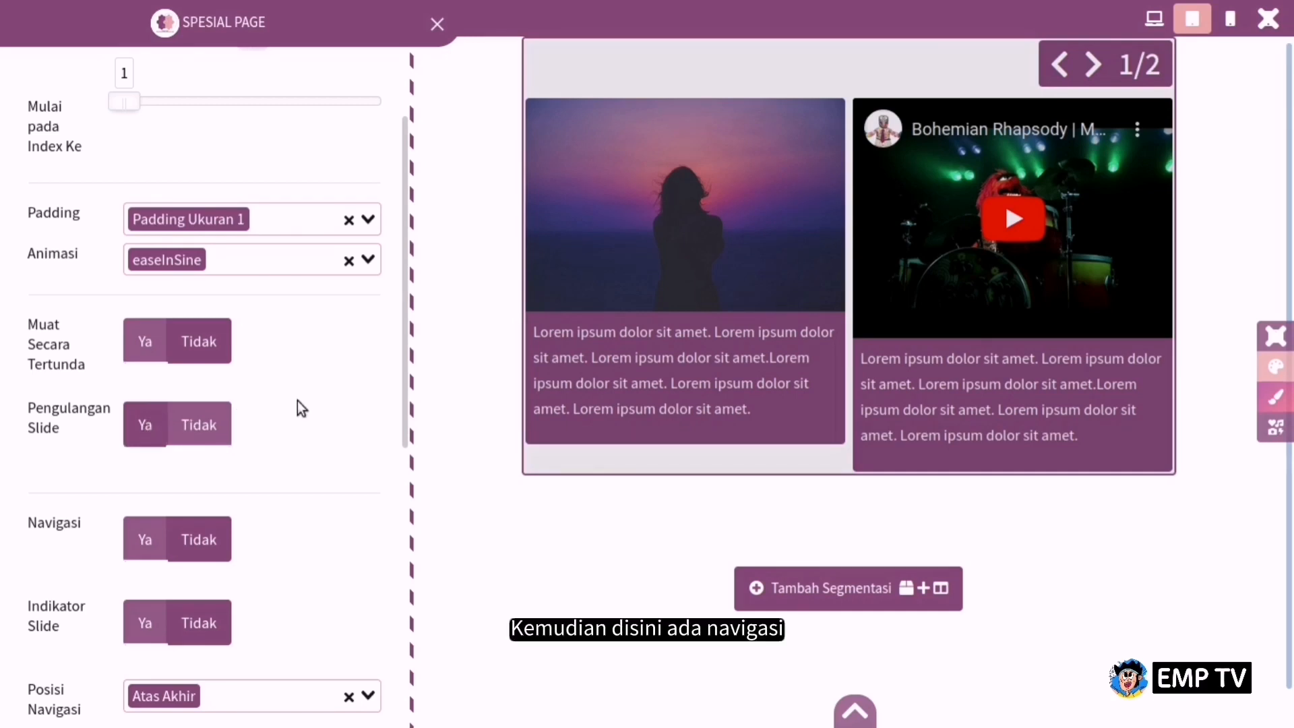
scroll(297, 400, down, 3)
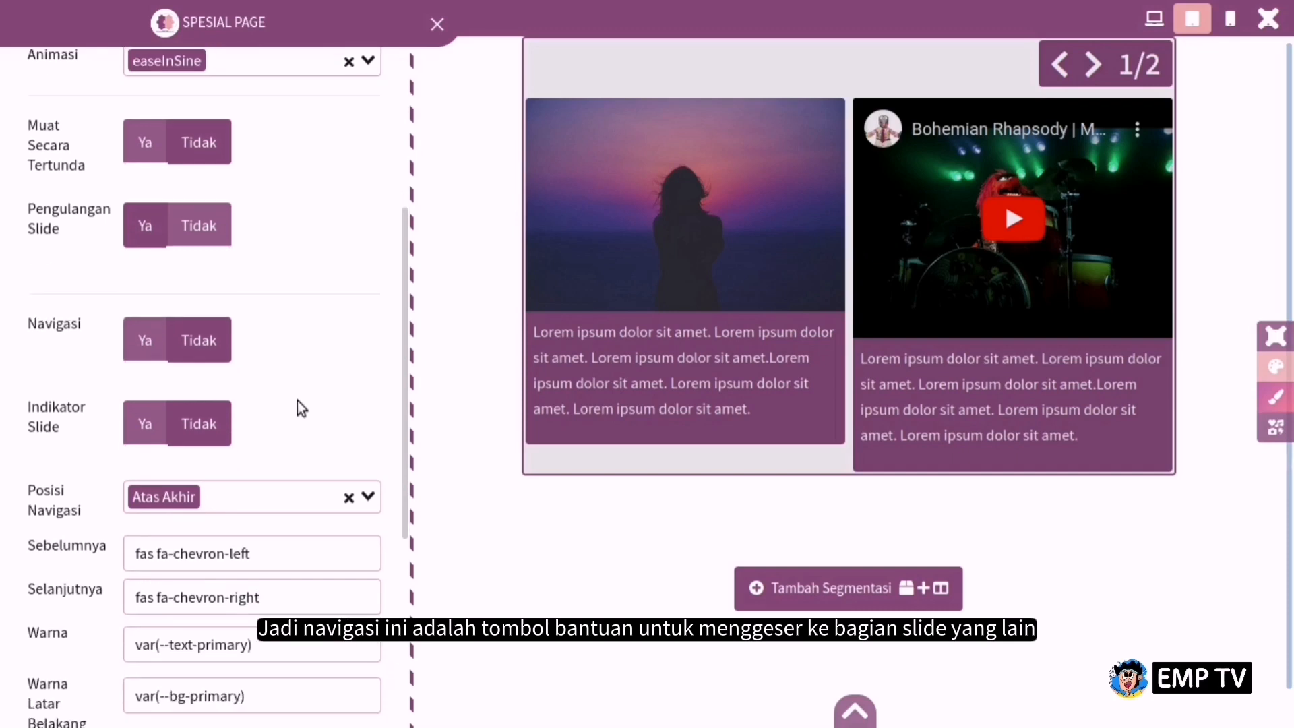
scroll(298, 401, down, 3)
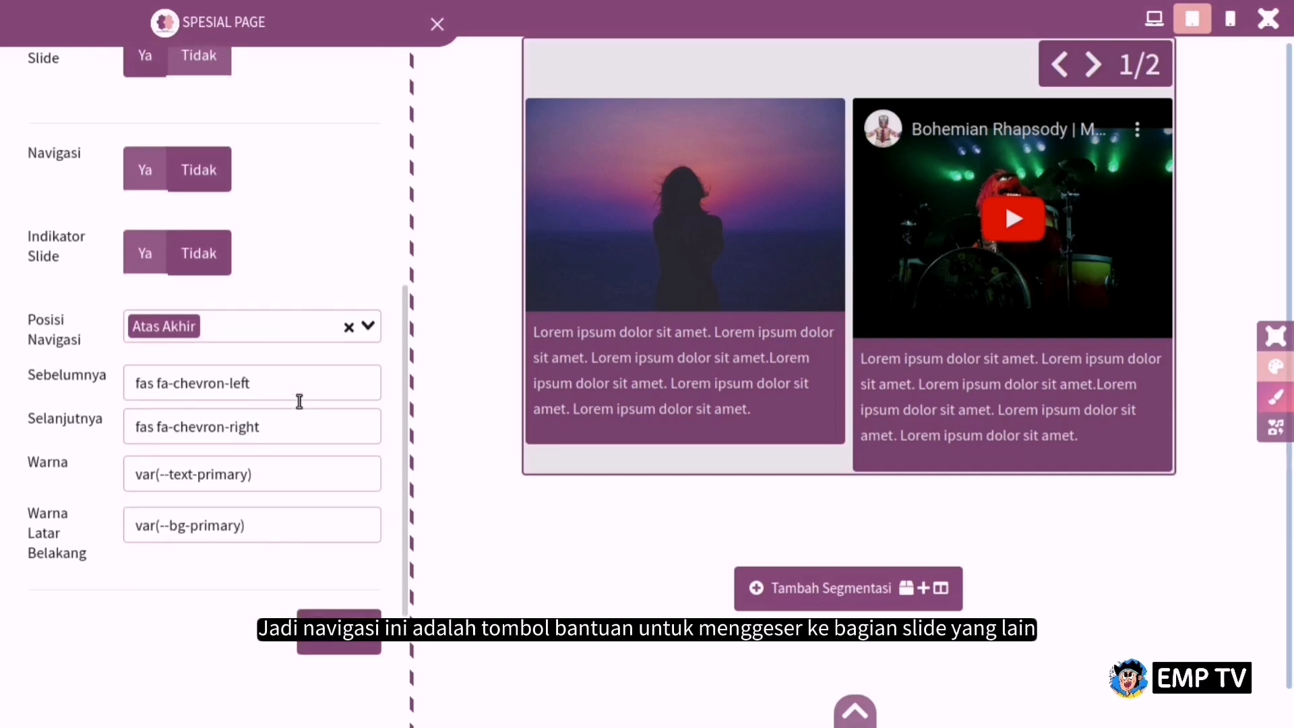
scroll(299, 401, down, 1)
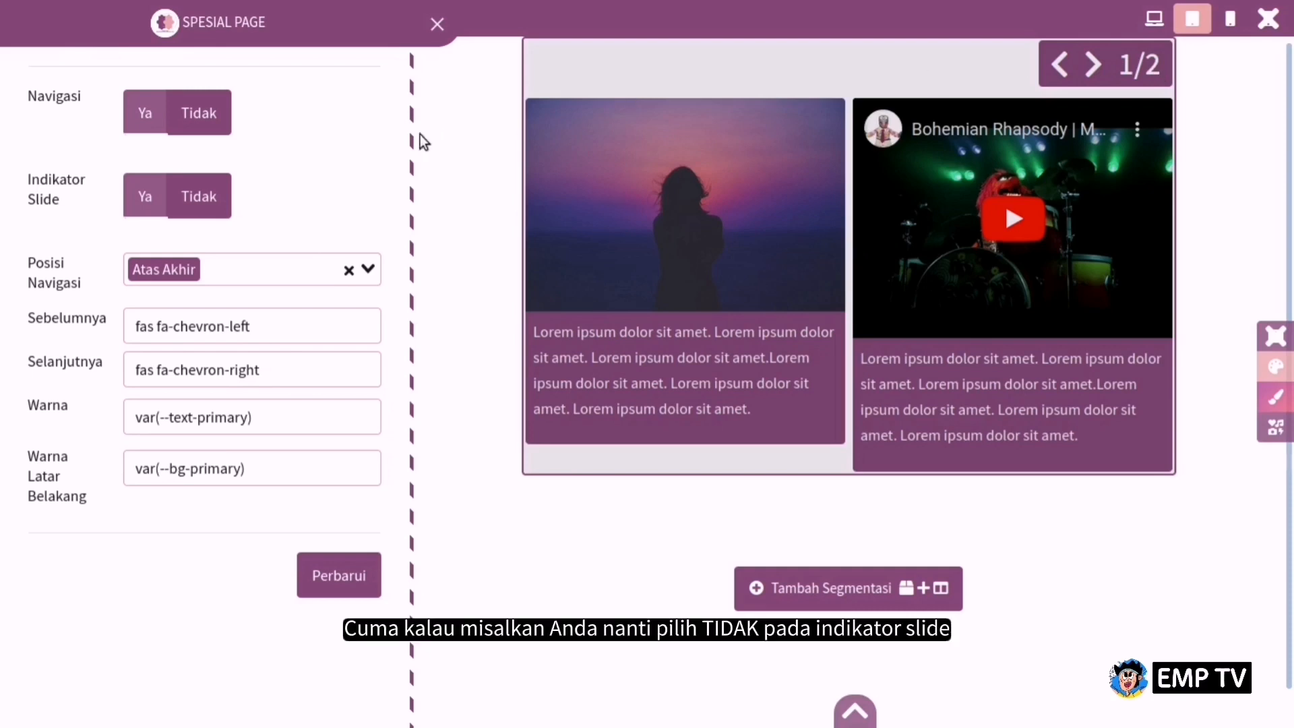
Try Tidak for Indikator Slide and set it back to Ya
click(223, 213)
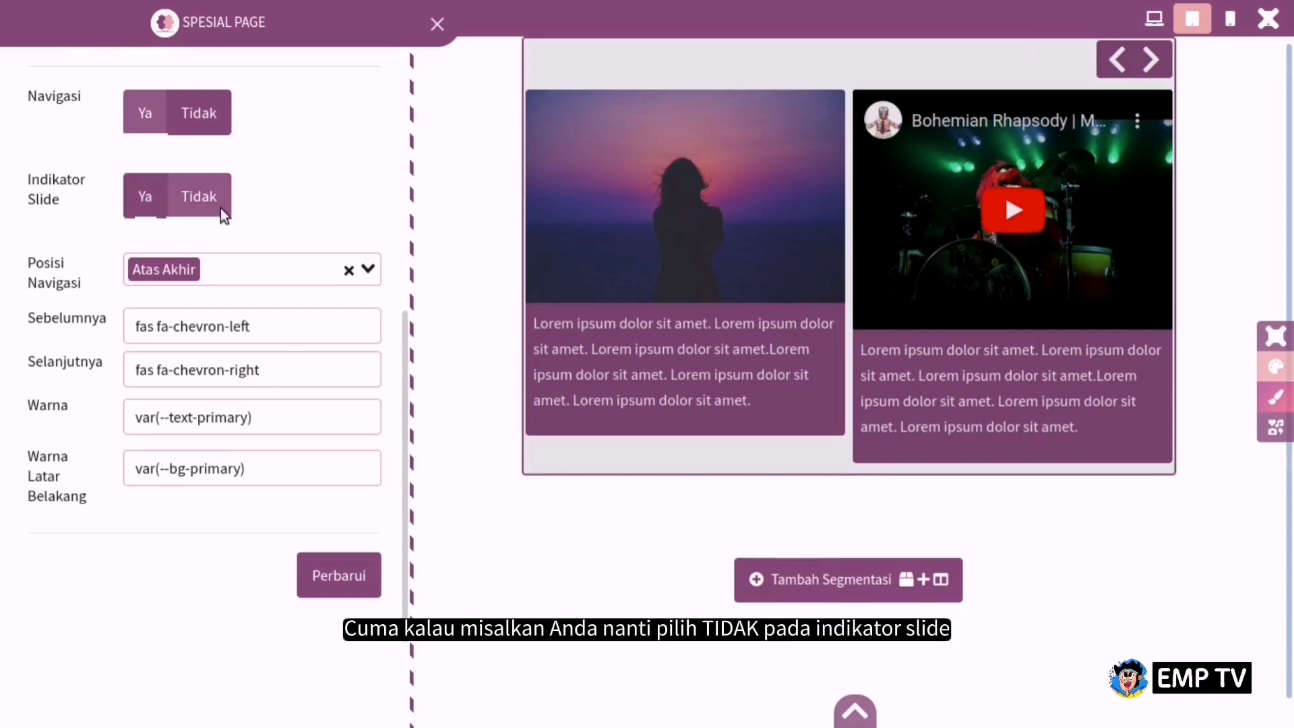
click(145, 199)
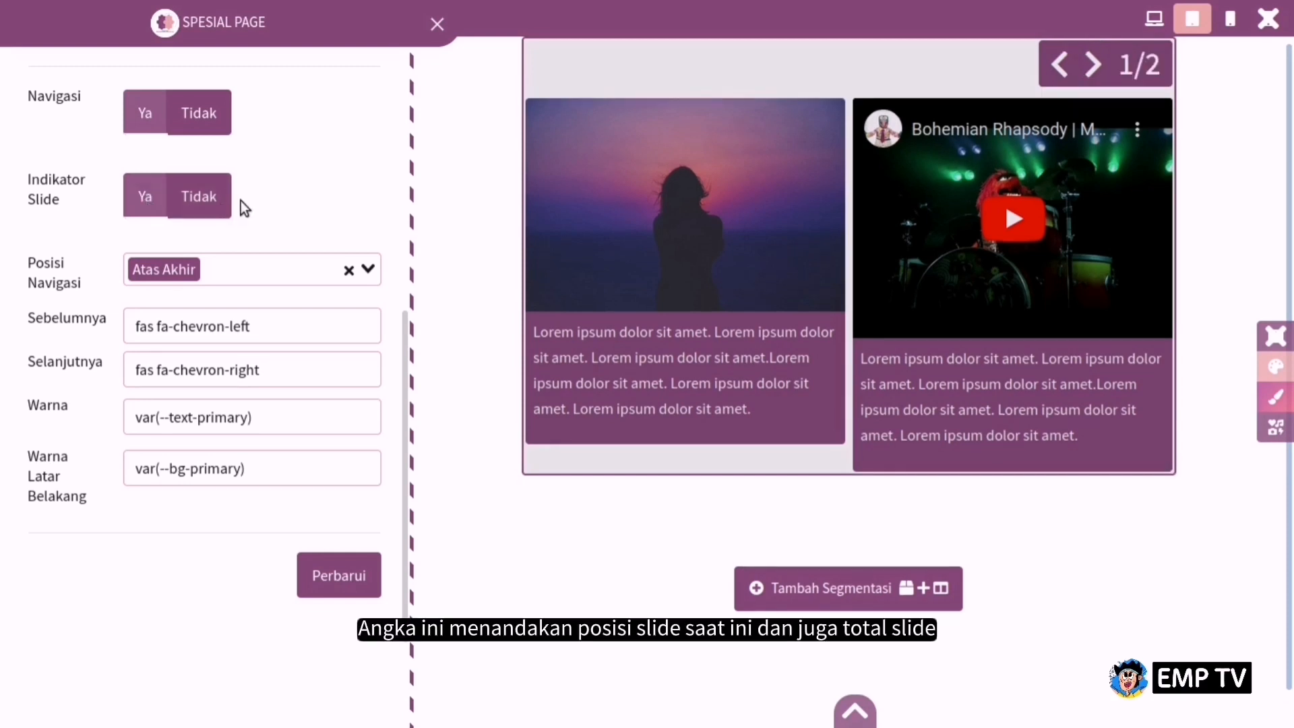
Look through the Posisi Navigasi choices and view the icon library available for the navigation arrows
click(237, 282)
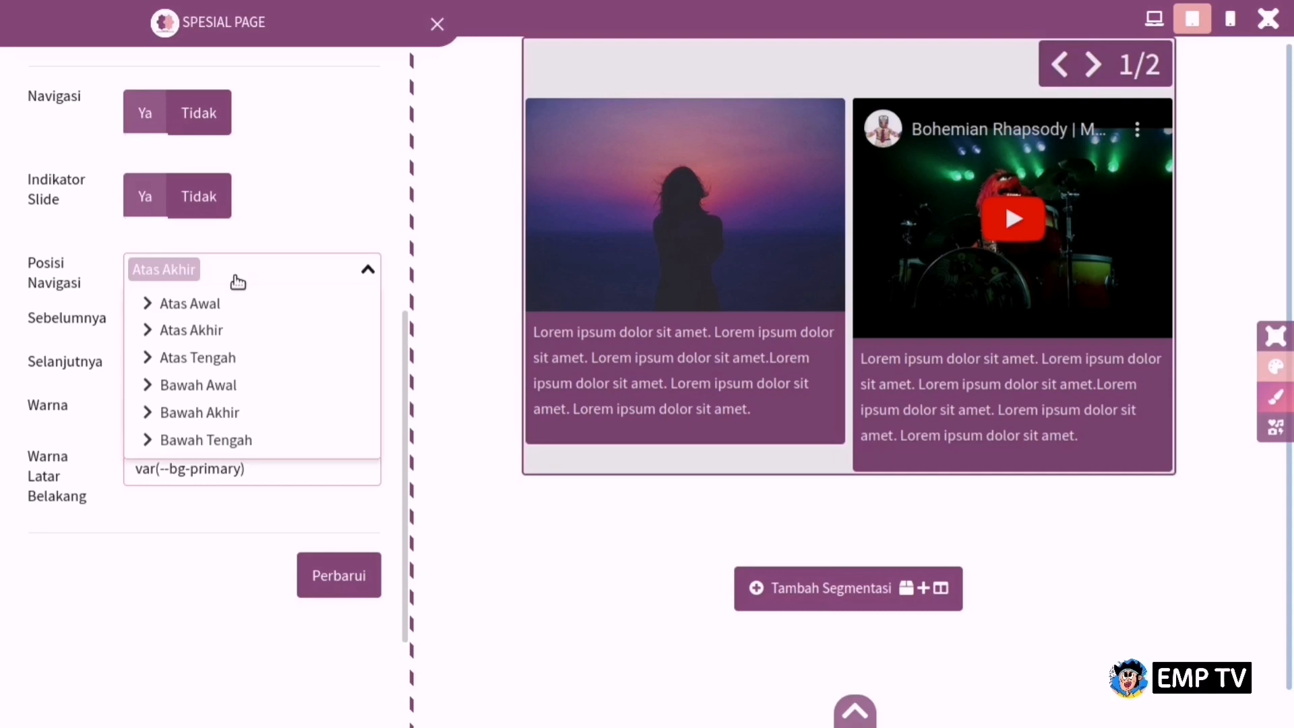
click(271, 234)
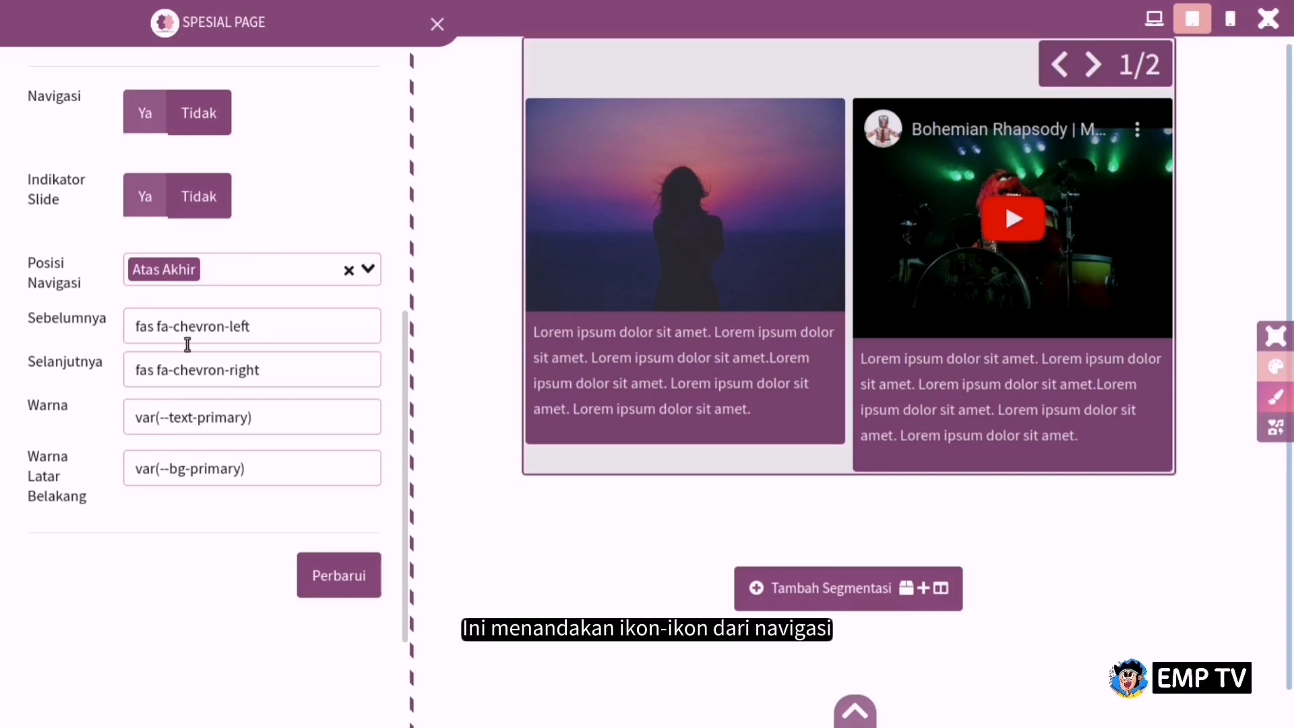
click(1279, 430)
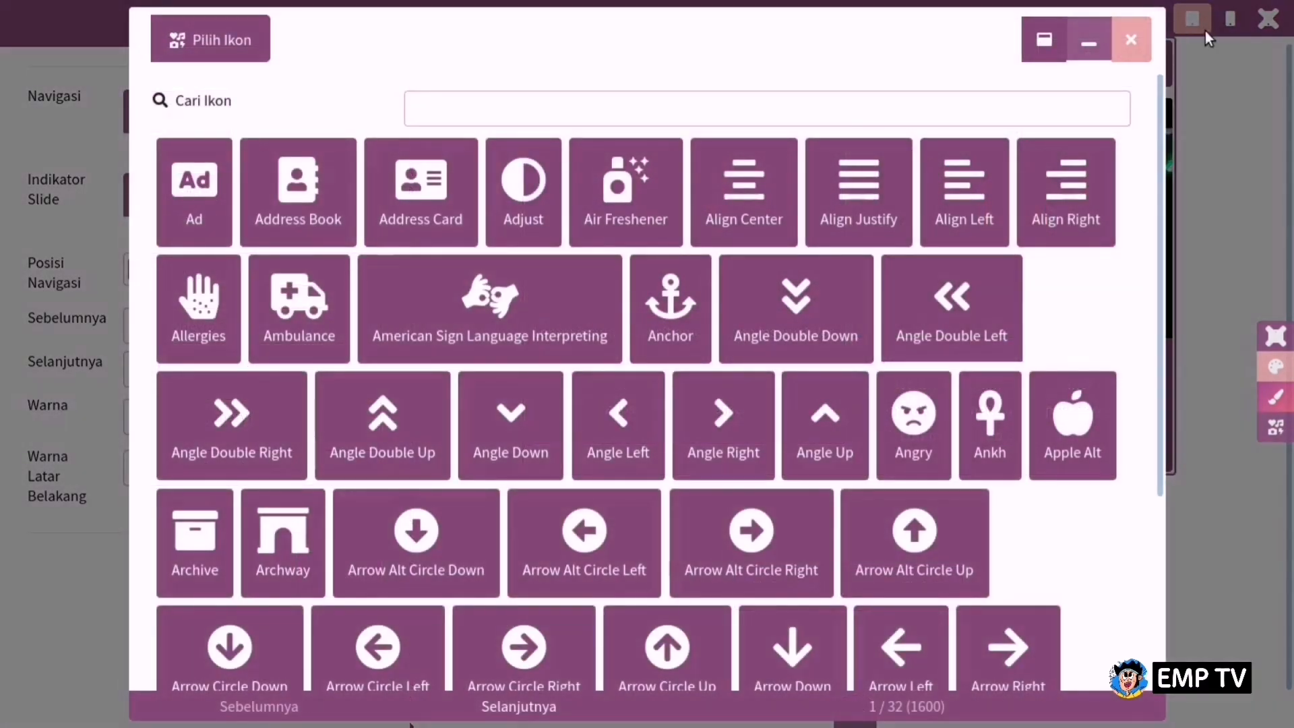
click(1138, 40)
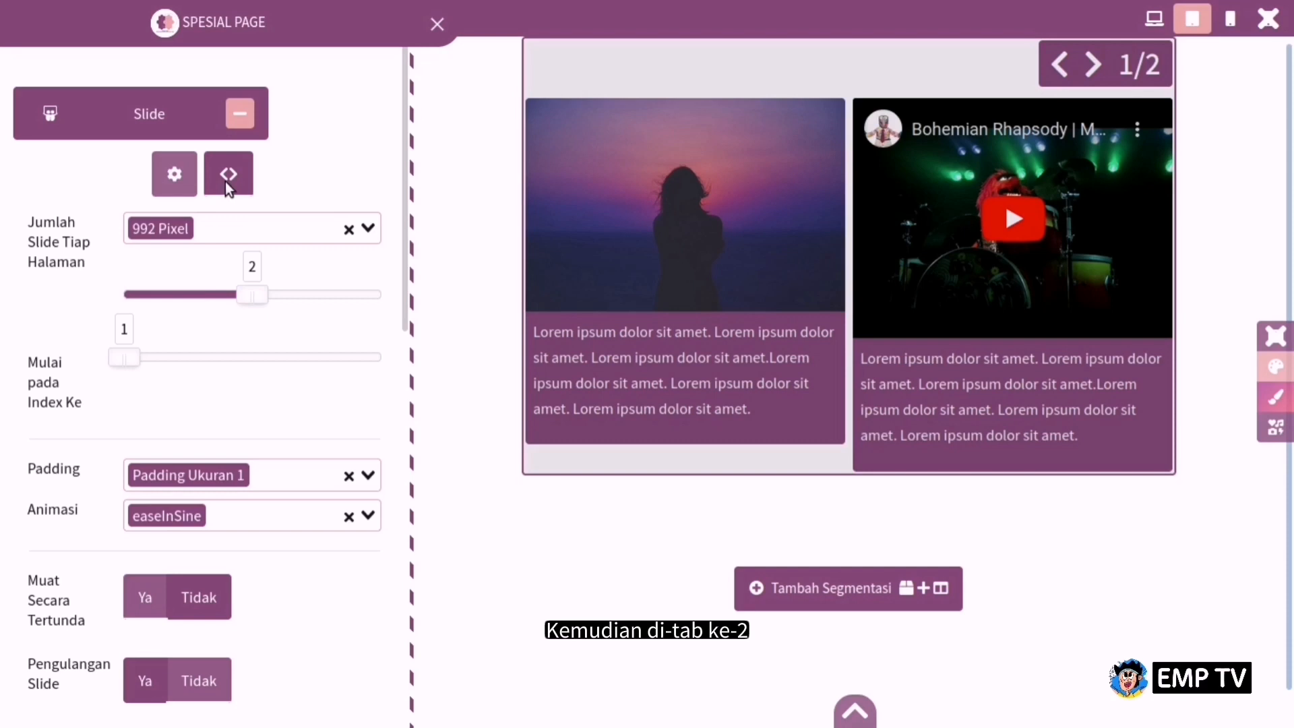
Show the list of individual slides and move the third slide up one place
click(226, 181)
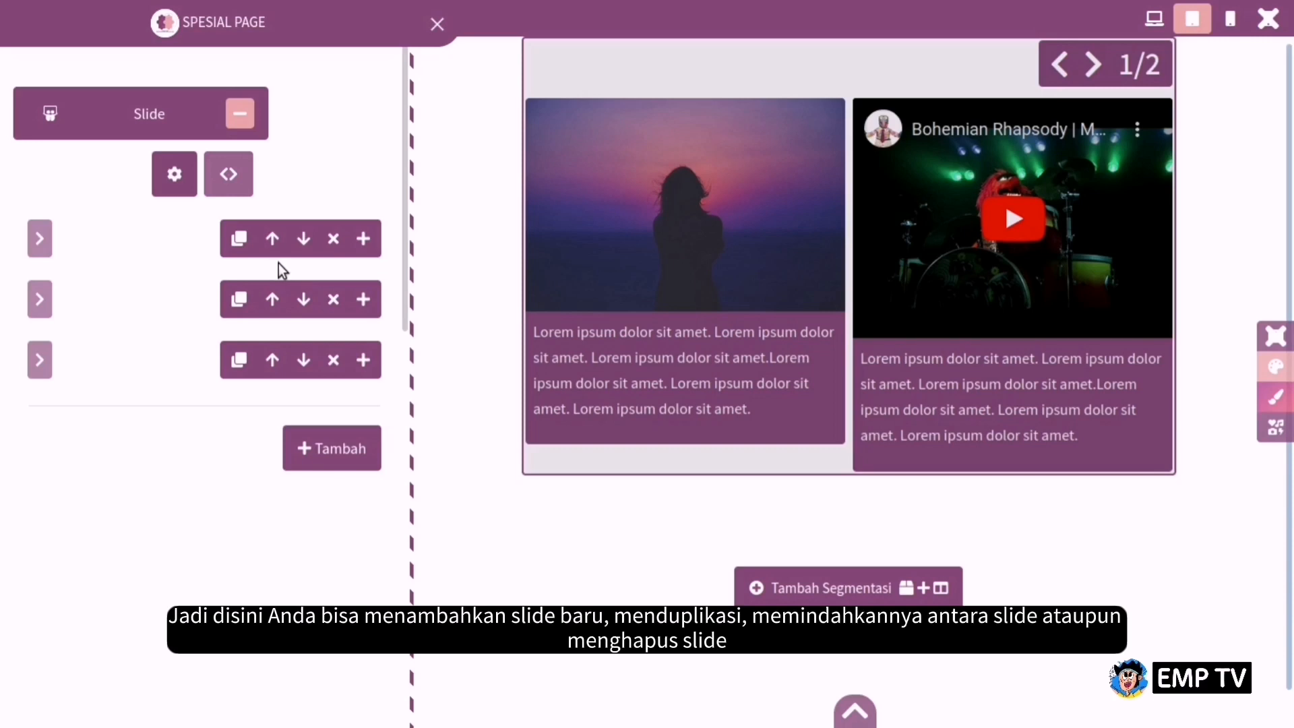
click(272, 362)
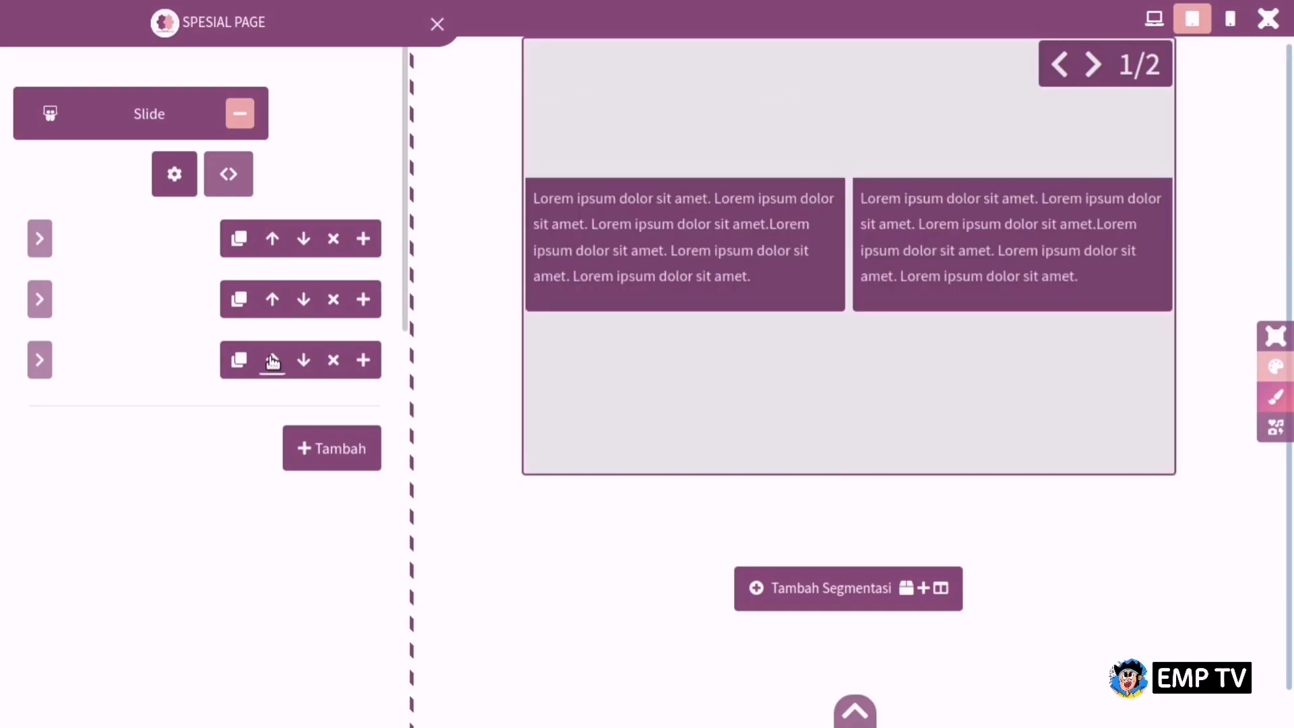
Expand the first slide and examine its URL, description, colour, caption position and enlargement settings
click(363, 239)
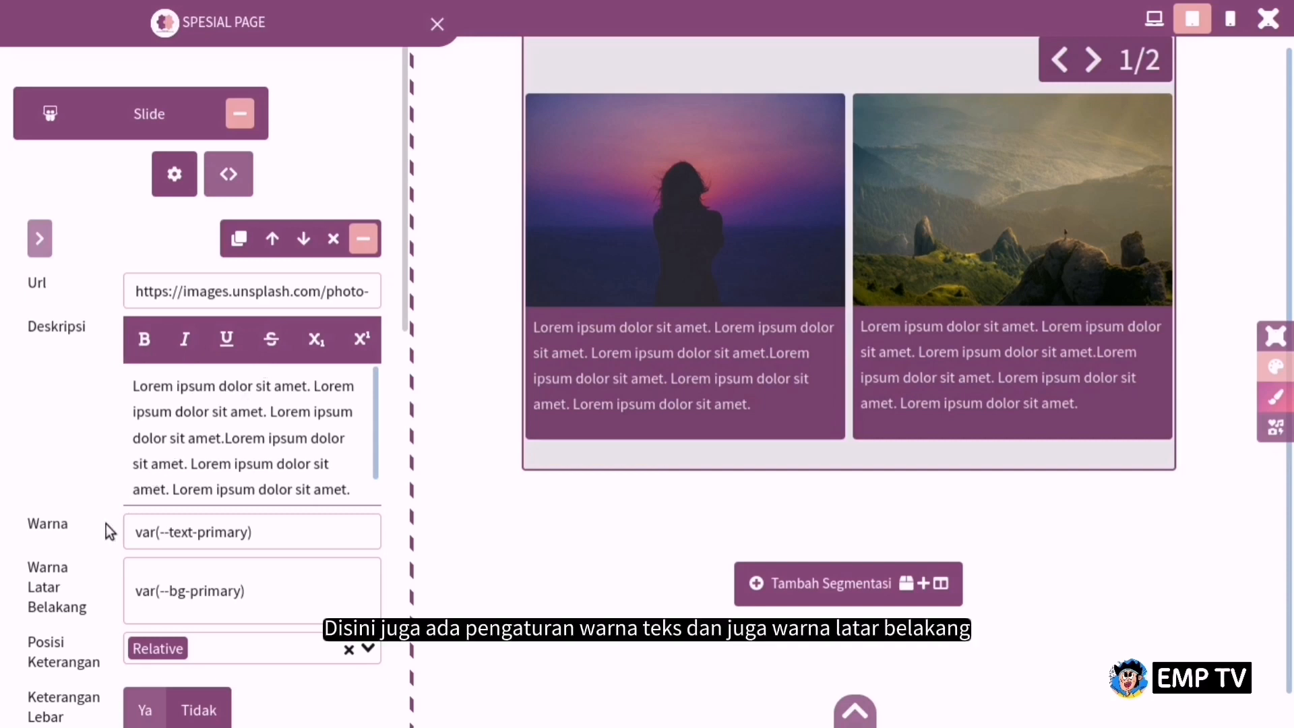
scroll(107, 573, down, 2)
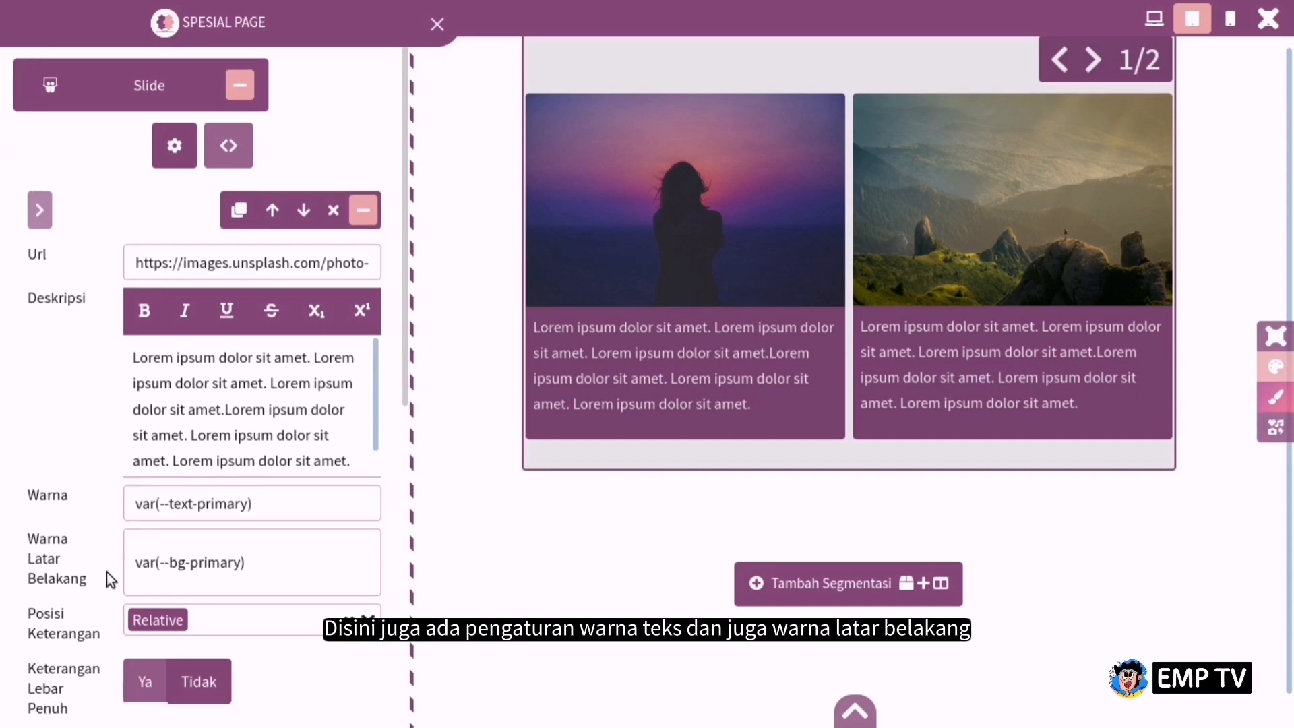
scroll(106, 572, down, 1)
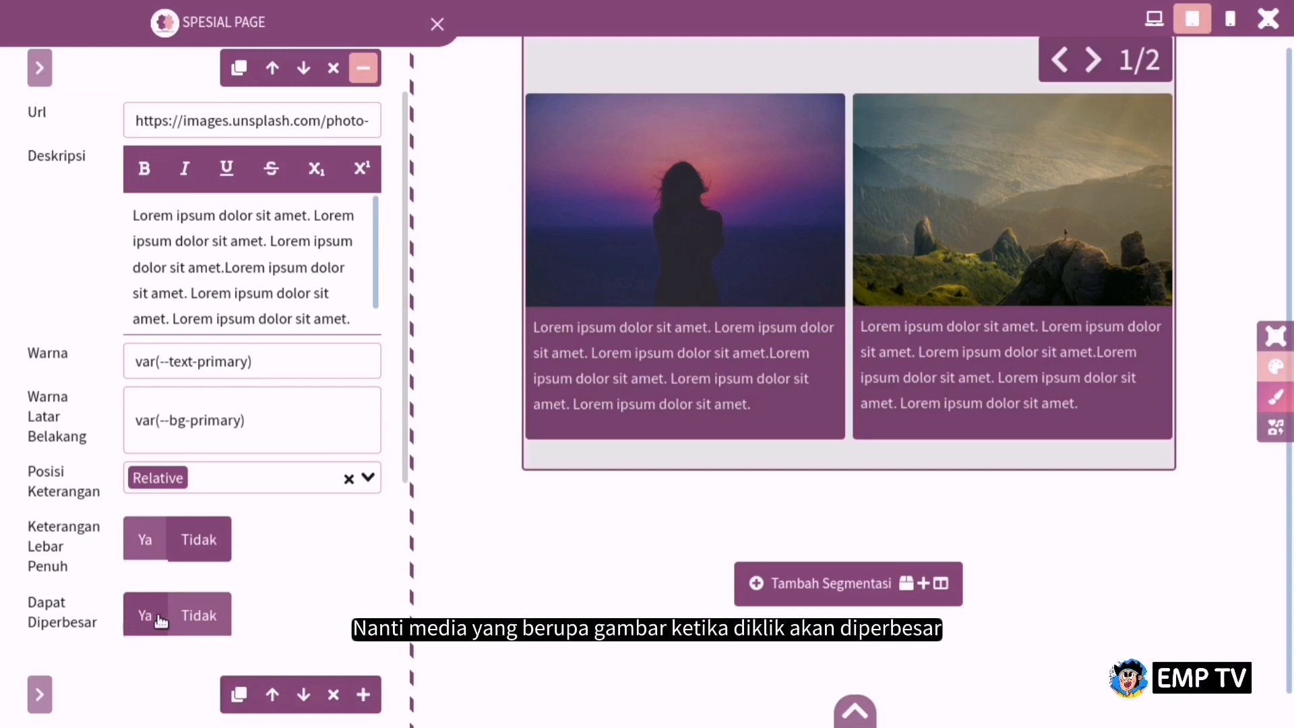
Preview the first slide's sunset image enlarged, close the preview, and set Dapat Diperbesar to Tidak
click(773, 253)
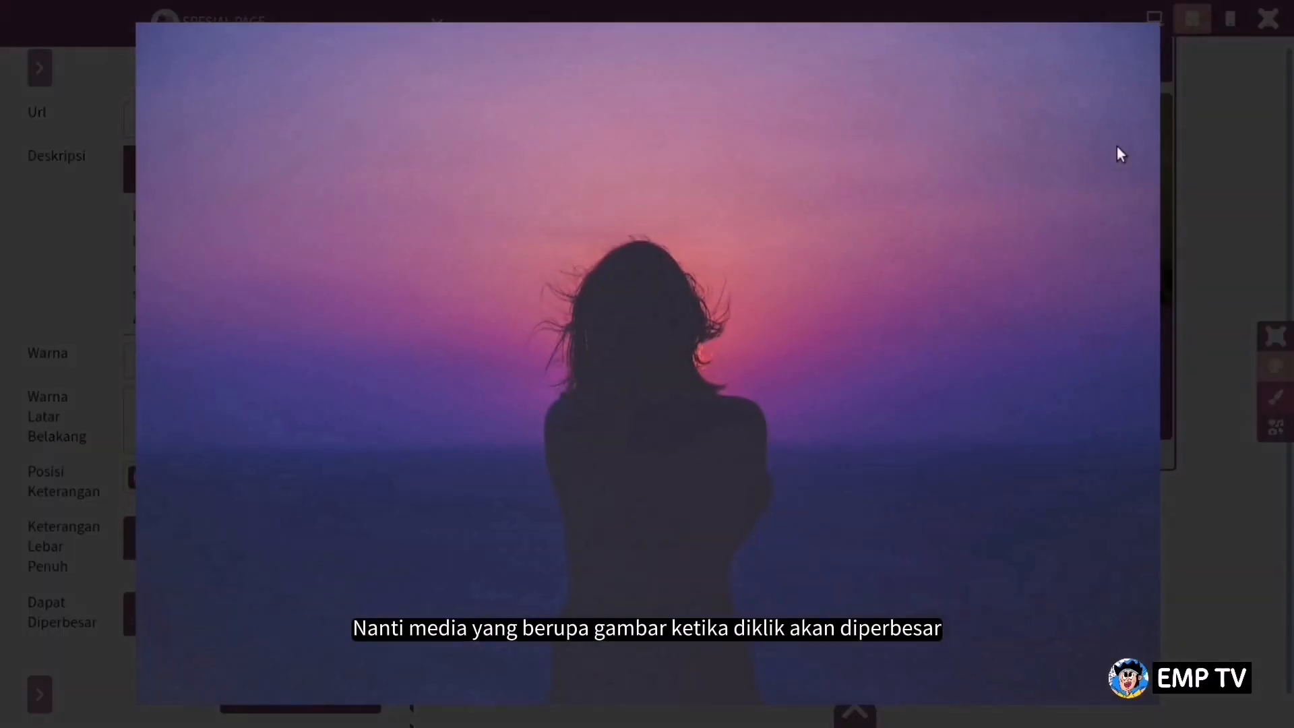
click(1197, 133)
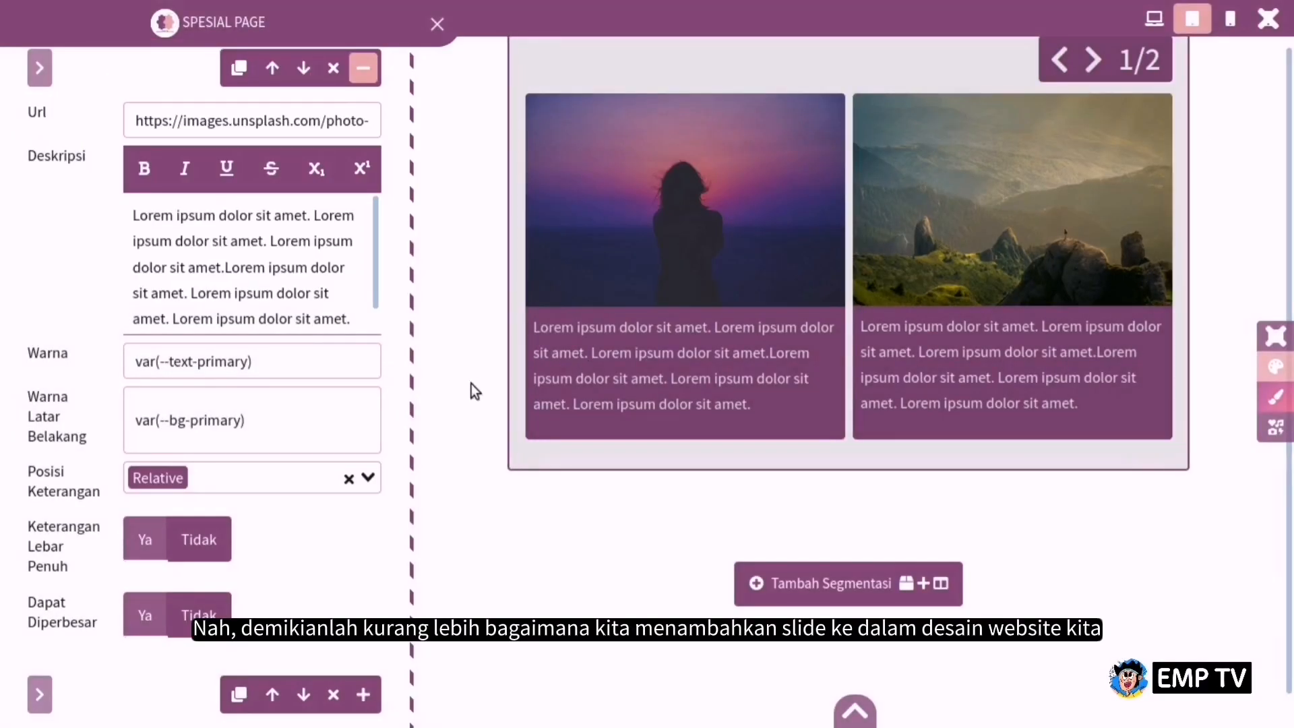
click(194, 615)
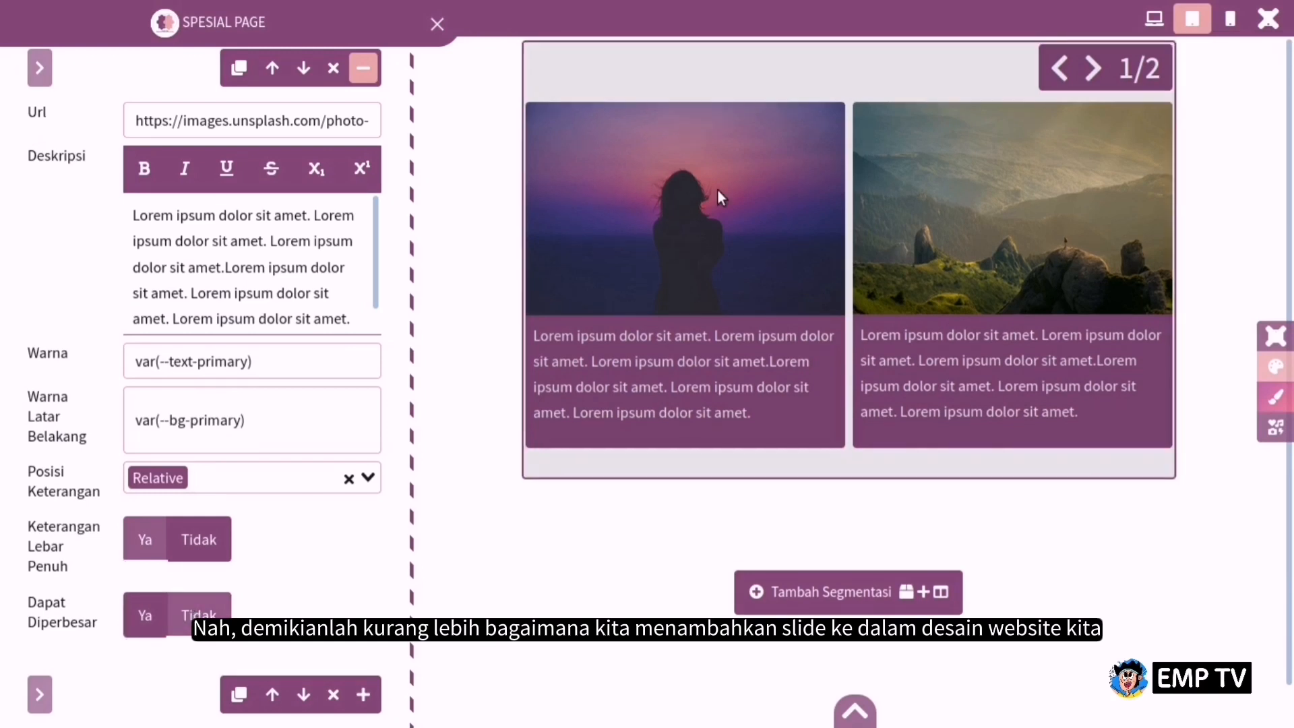